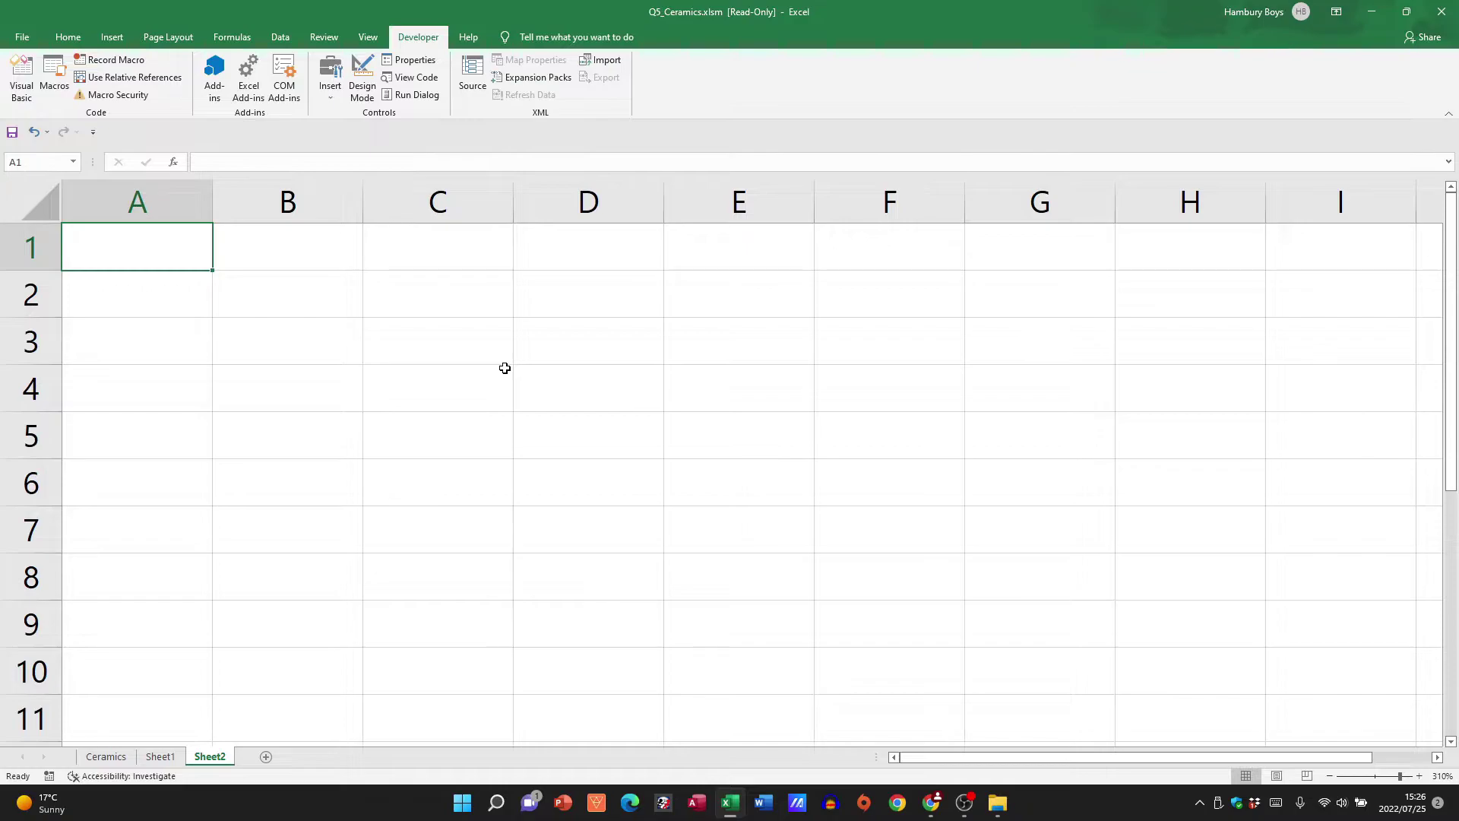
Enter the heading 'Testing Macros' in cell A1 of Sheet2 and commit it
type("Testing ")
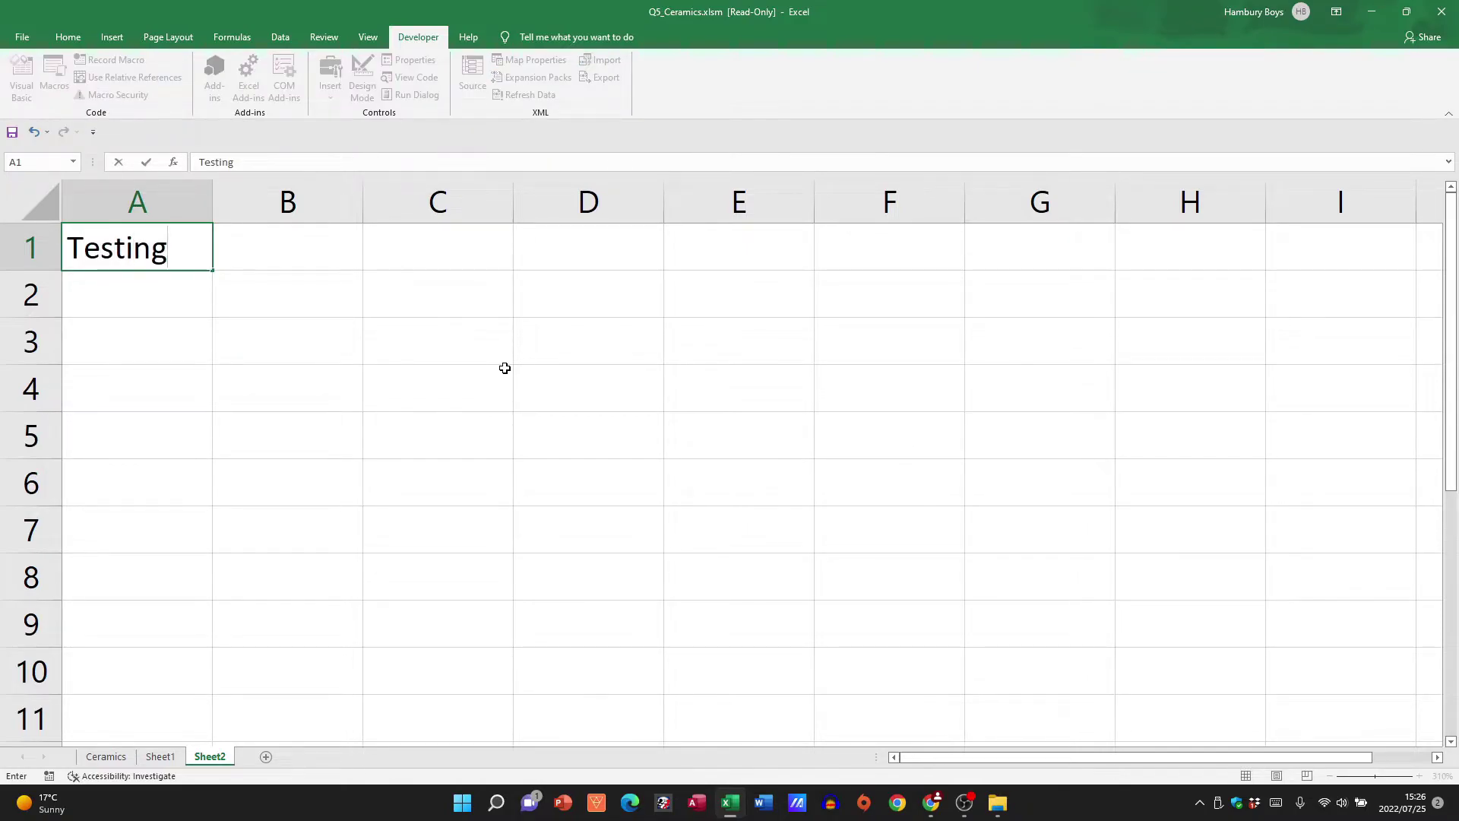
type("Macros")
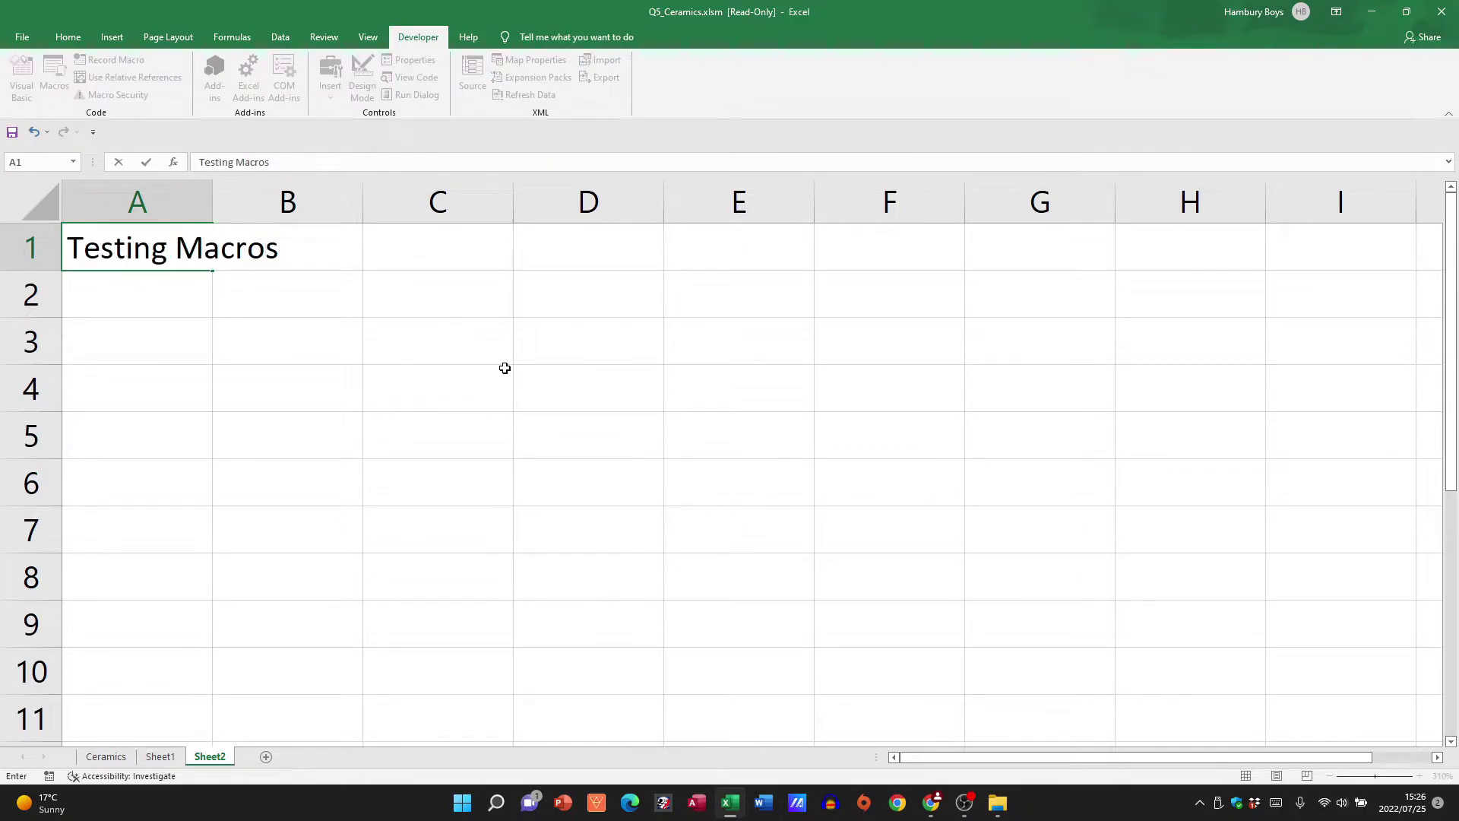
left_click(505, 367)
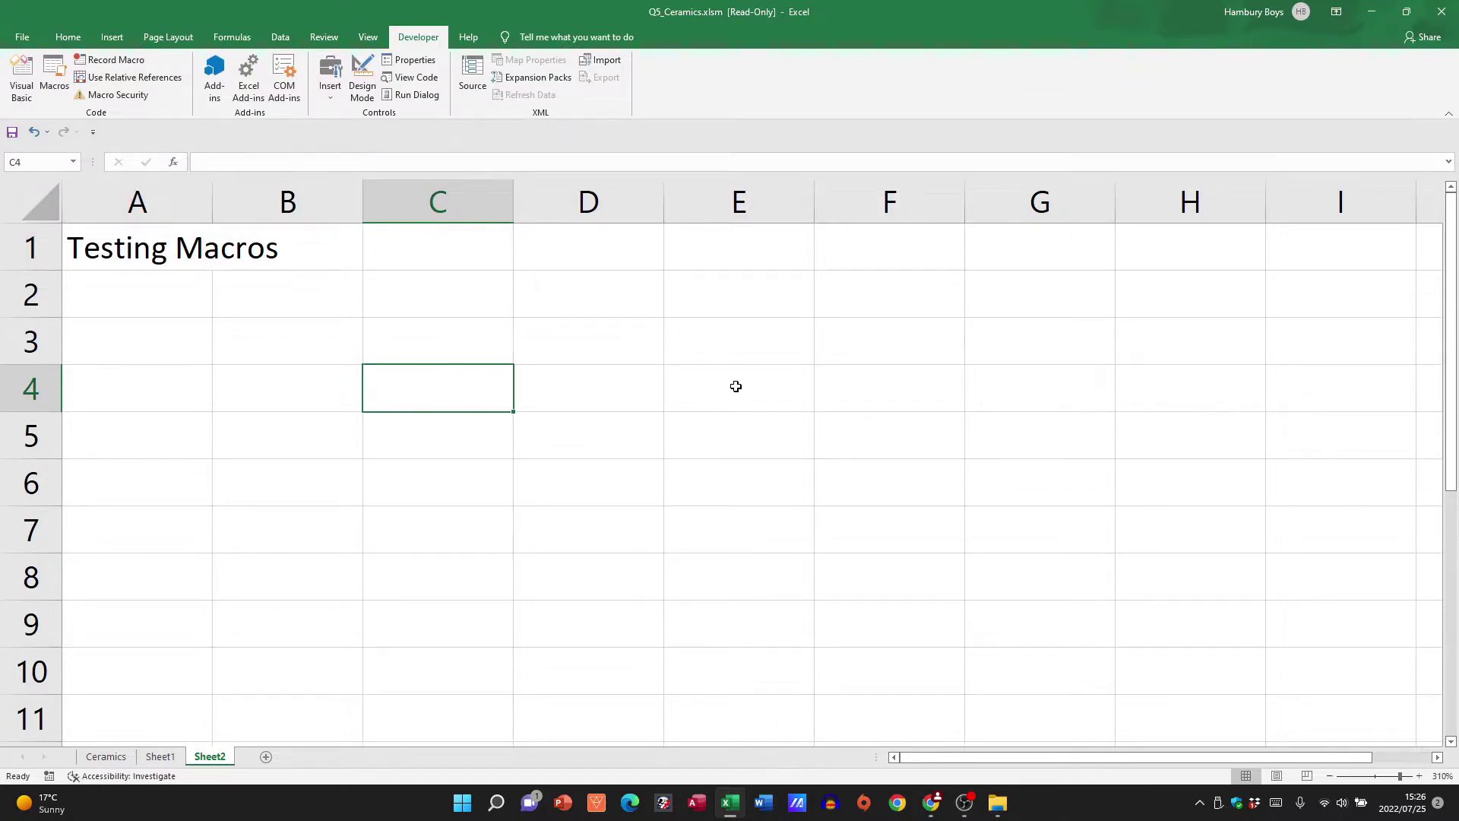
left_click(736, 386)
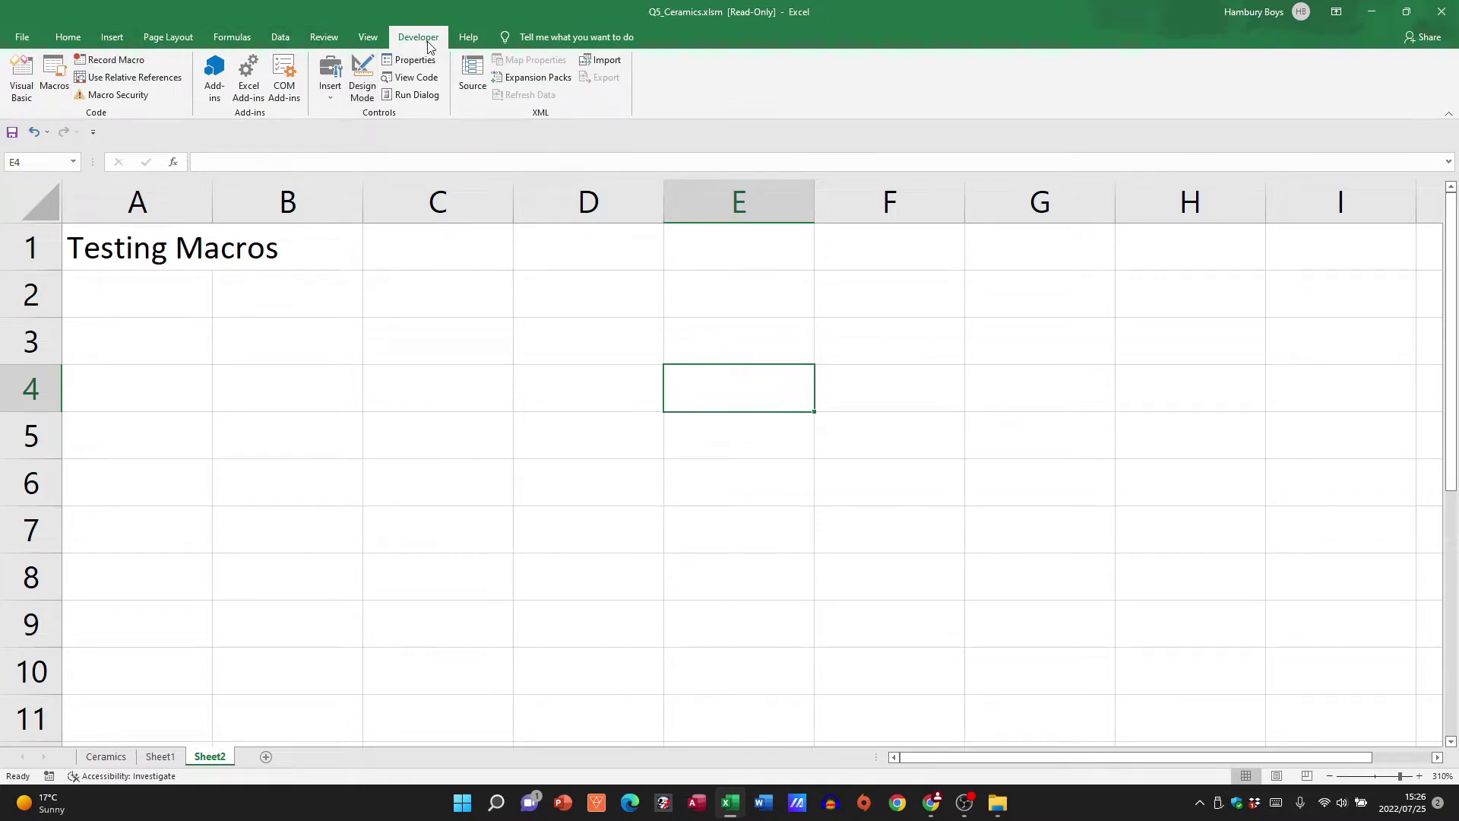
left_click(29, 37)
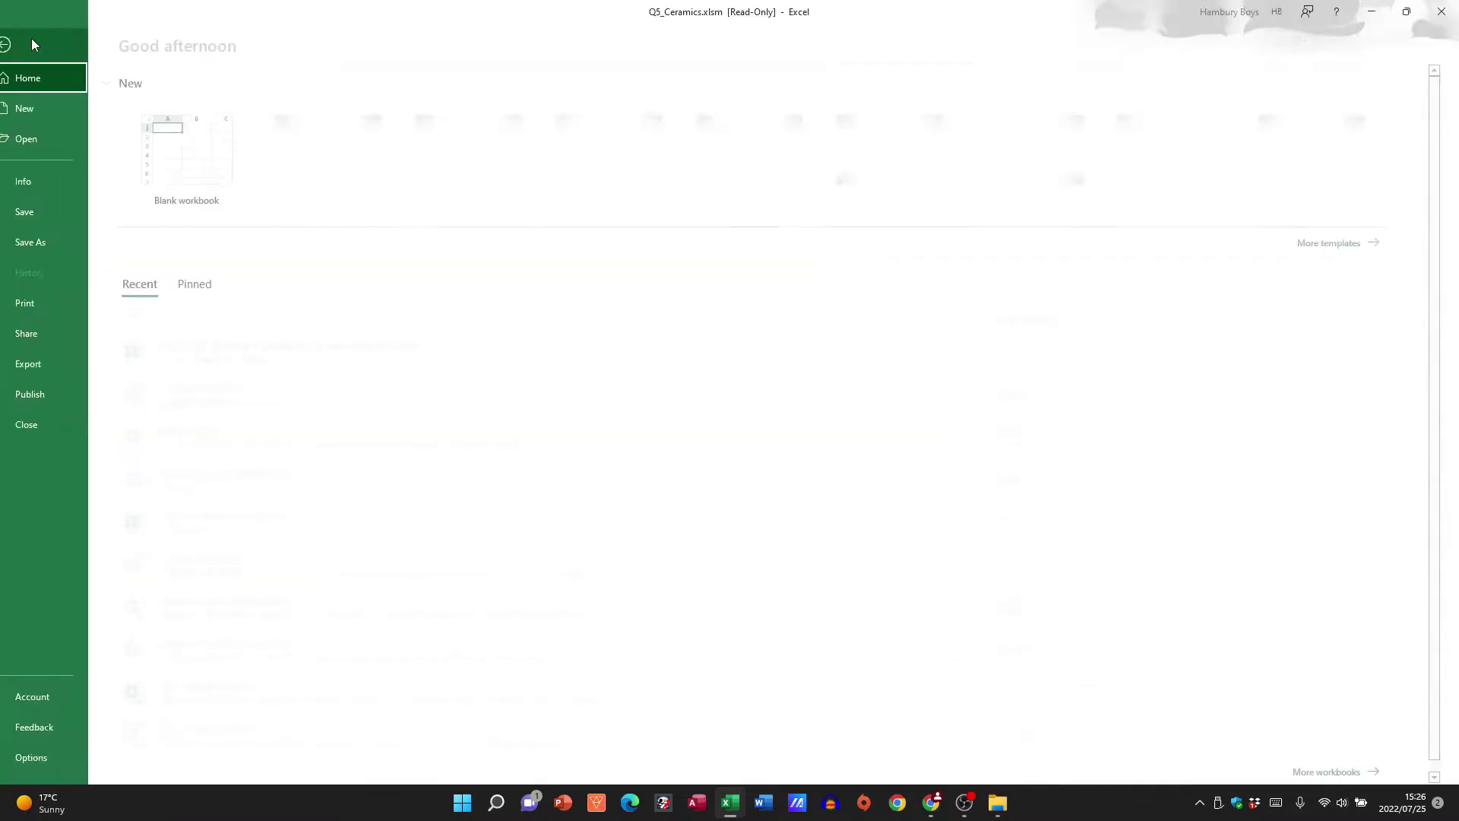
left_click(60, 758)
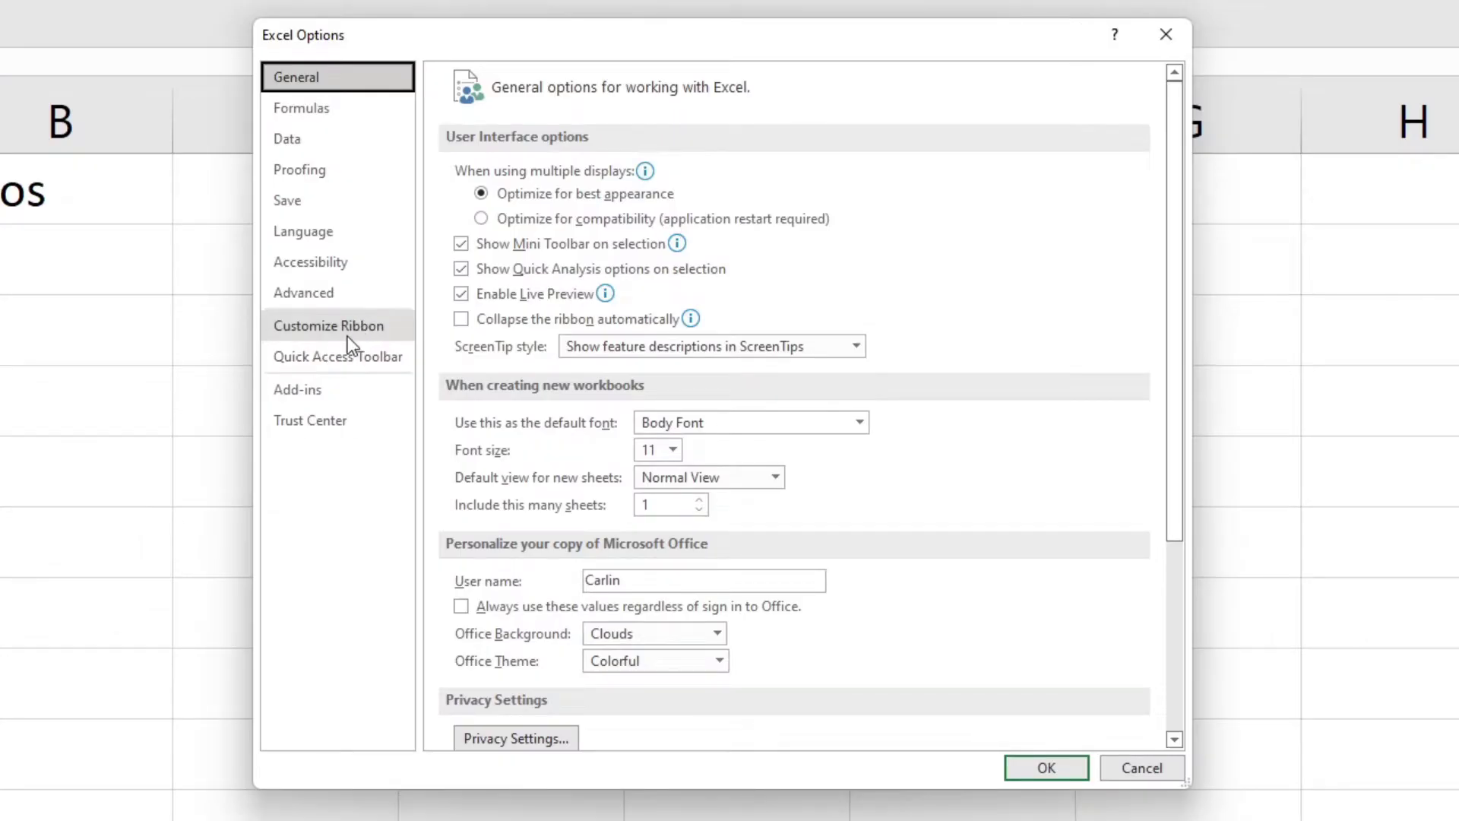
left_click(348, 328)
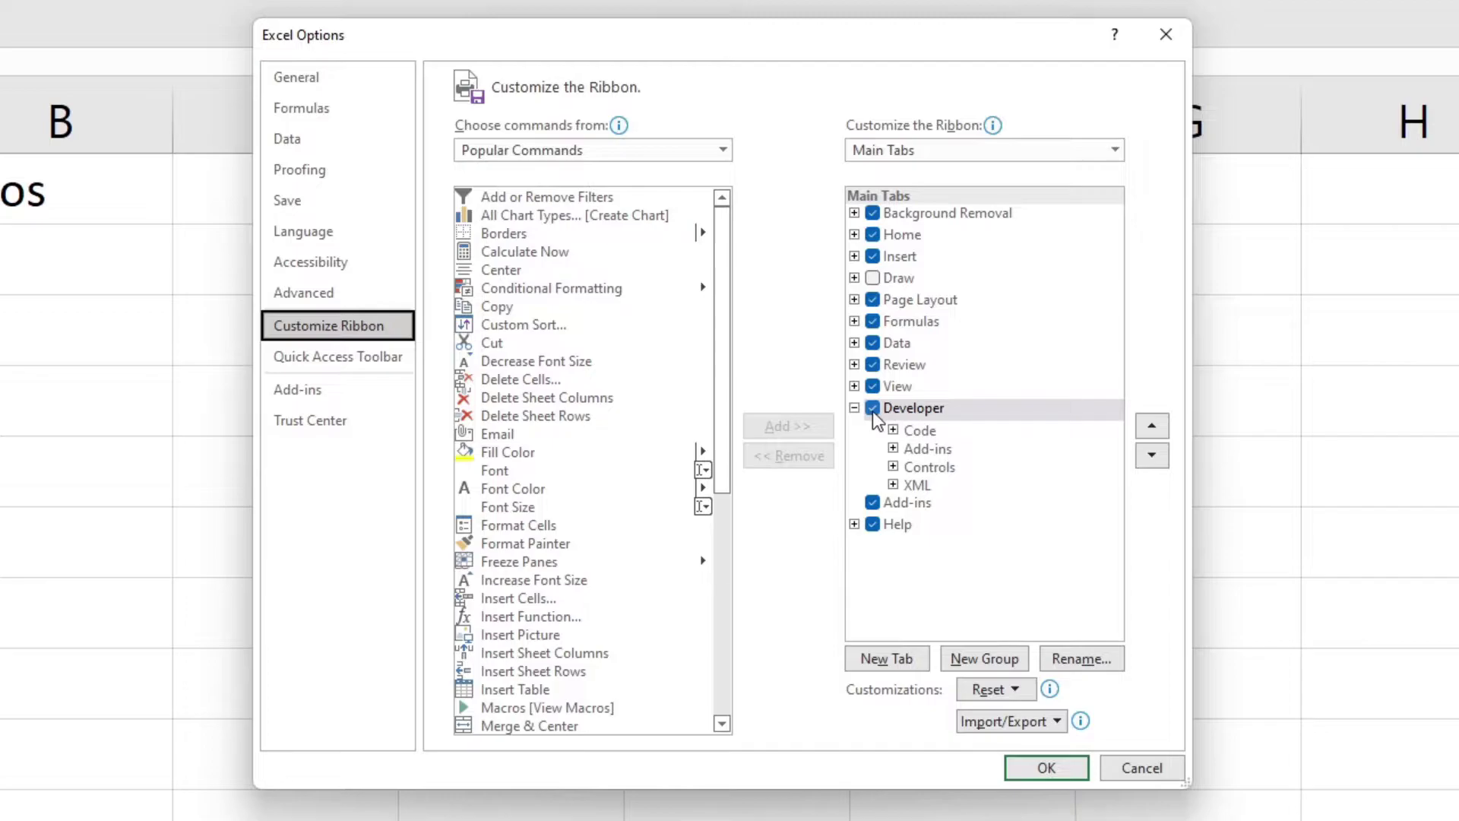
left_click(1143, 770)
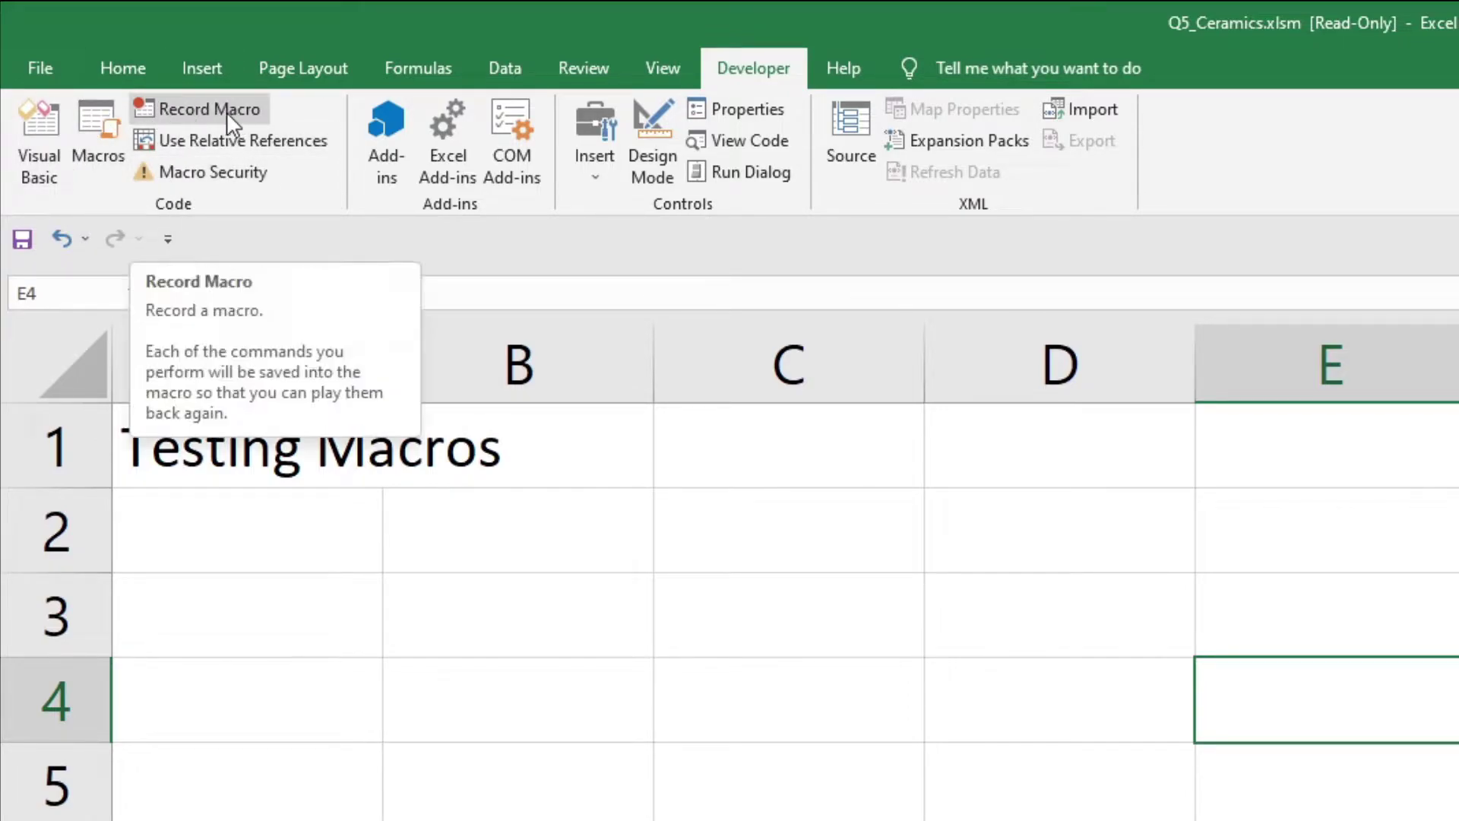
Select the empty cell C2 as the target before recording
left_click(799, 605)
left_click(761, 549)
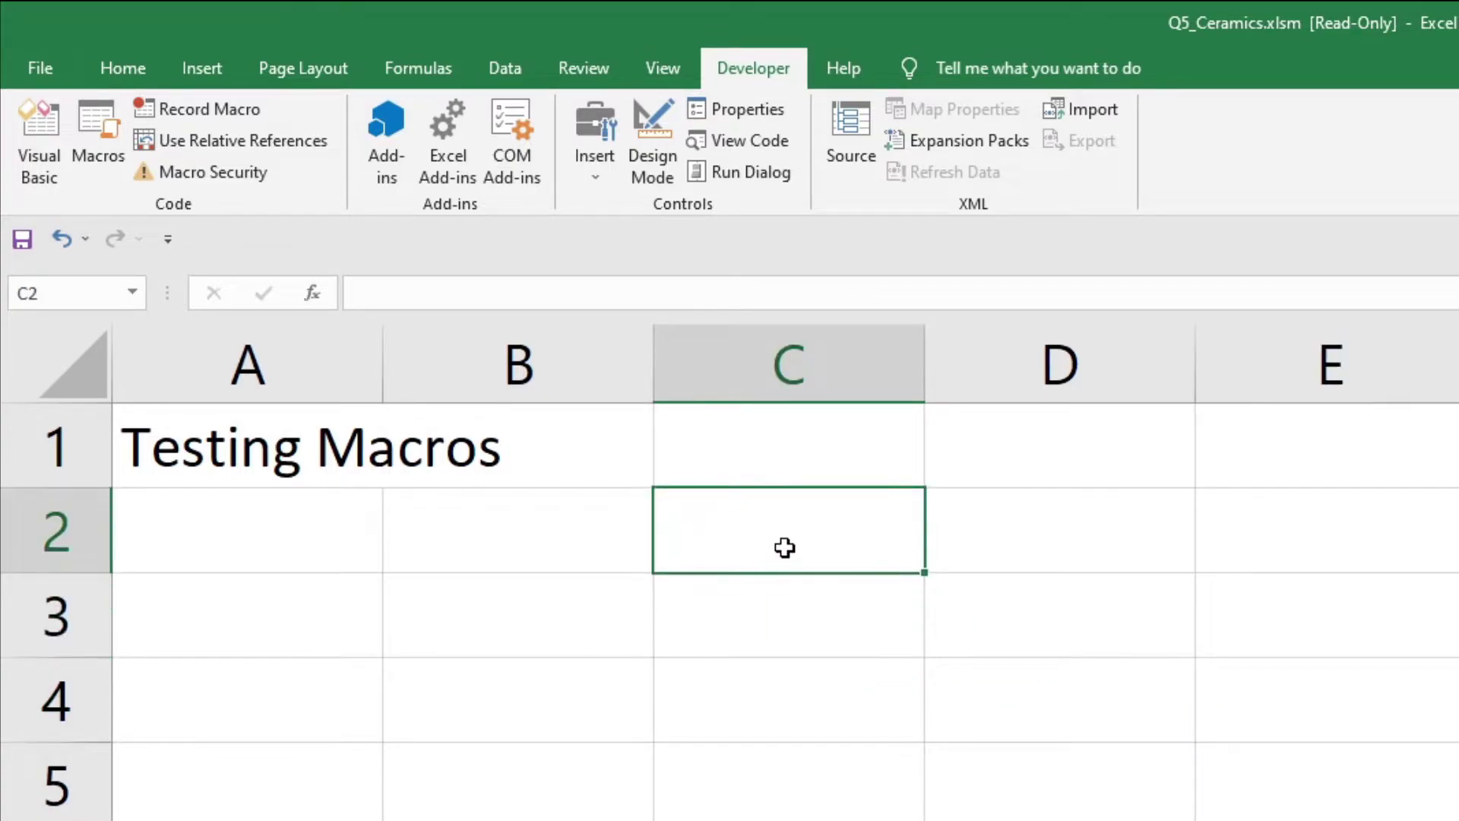
left_click(241, 443)
left_click(776, 538)
Start recording macro MyNewMacro with shortcut Ctrl+t and description 'Finally working on macros'
left_click(230, 111)
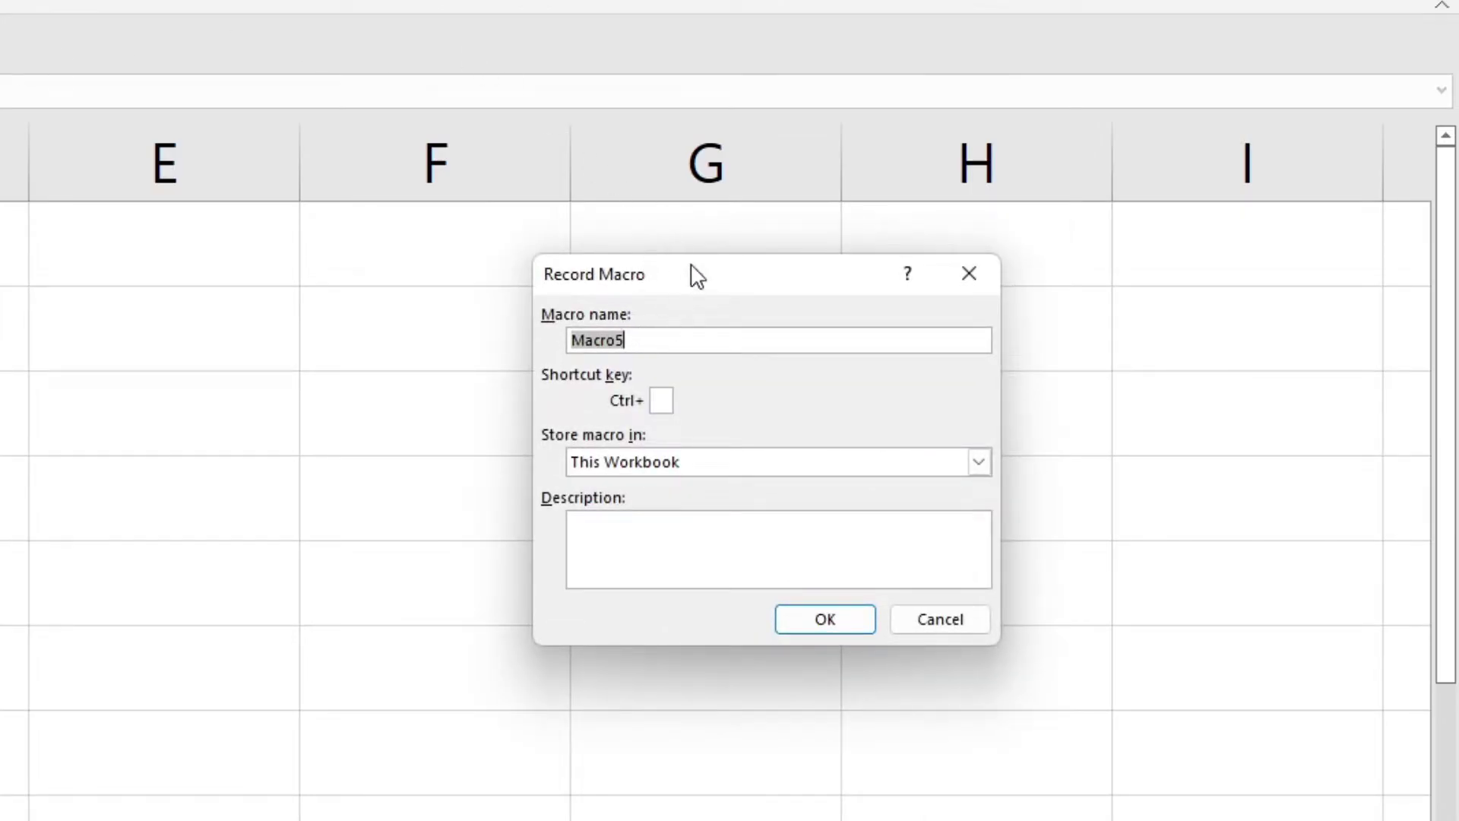
type("MyNewMacro")
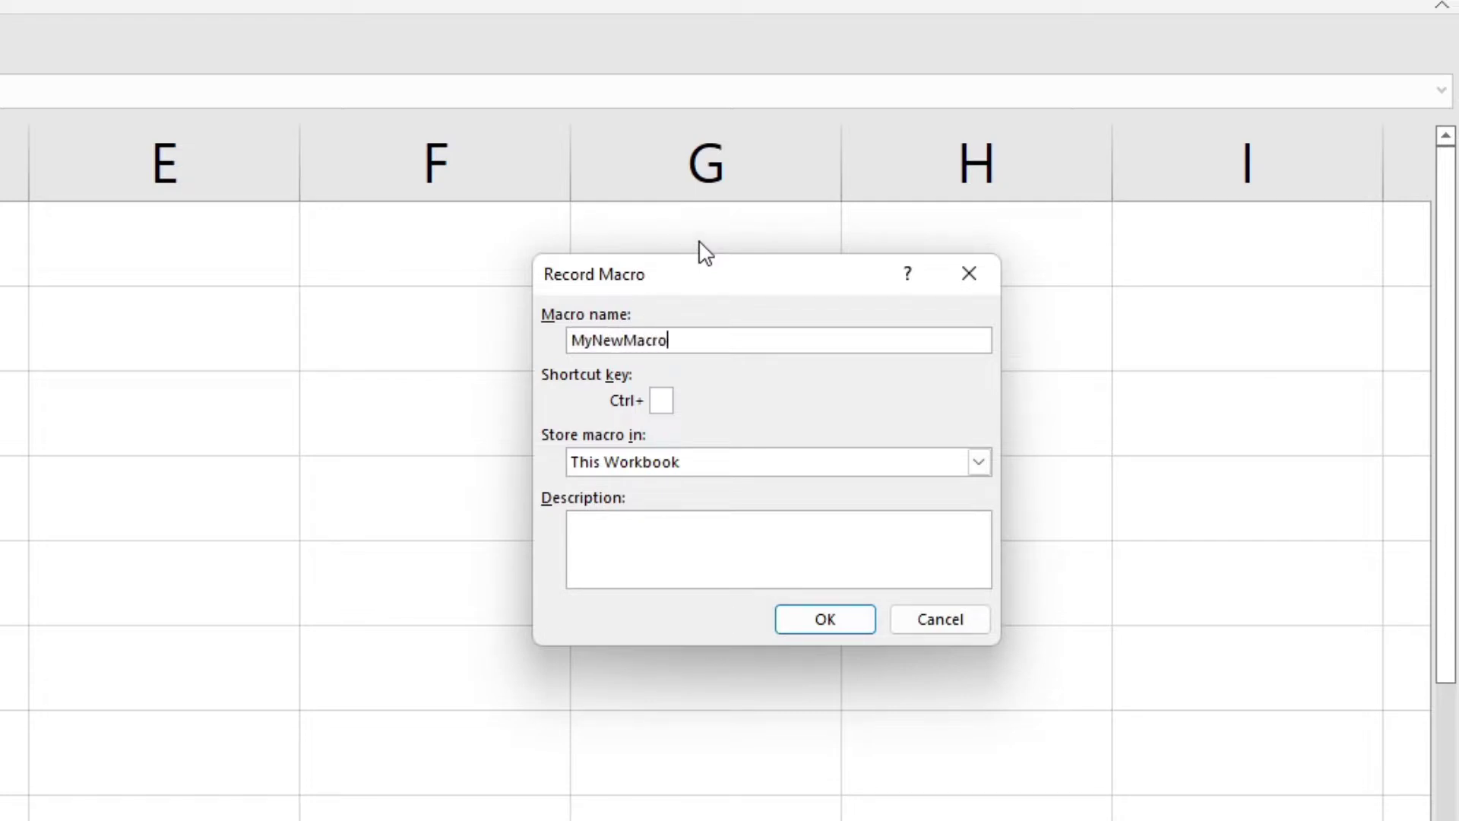
left_click(662, 400)
type("t")
left_click(735, 527)
type("Fin")
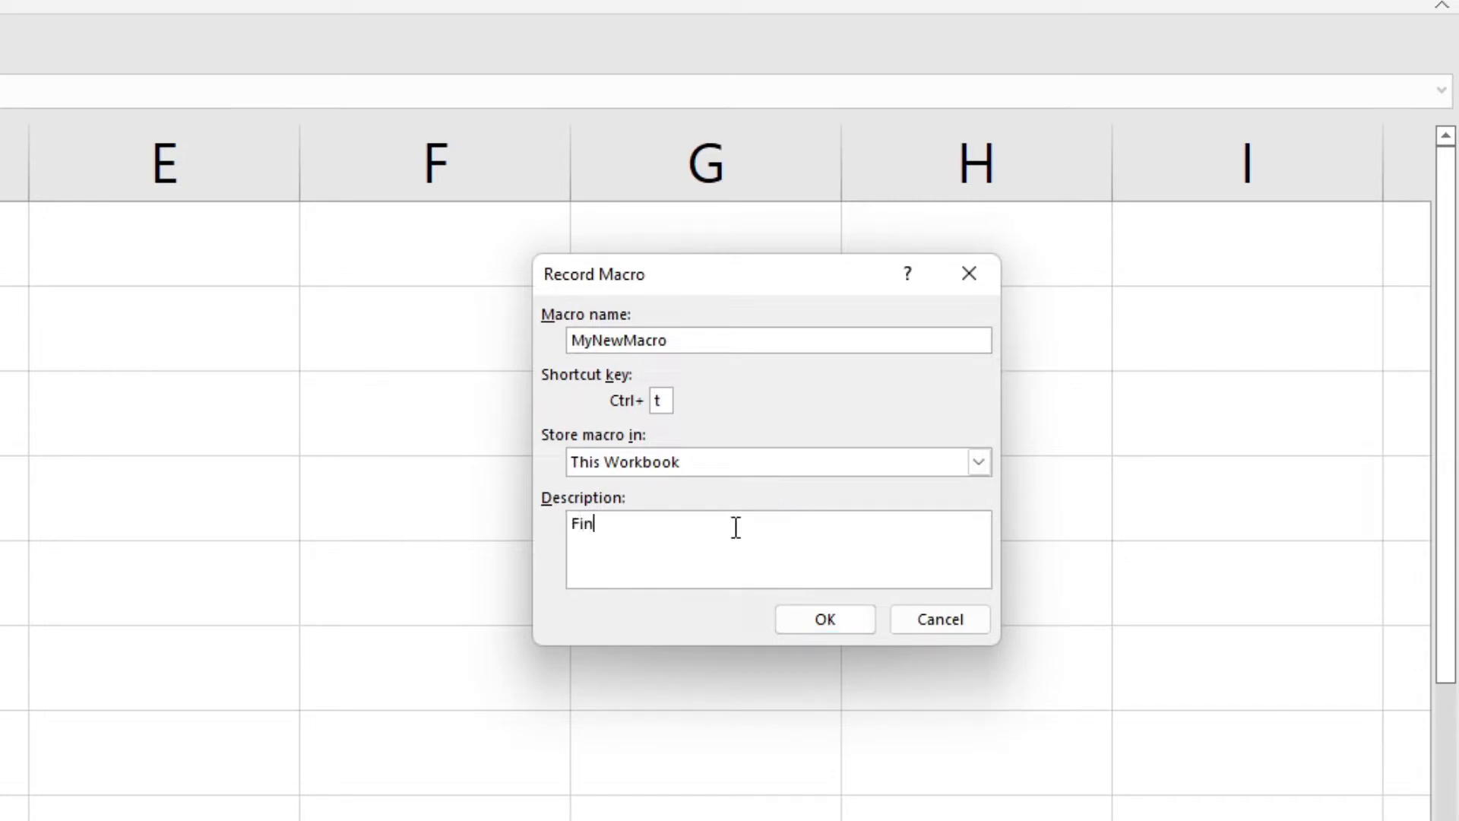
type("ally working on macros")
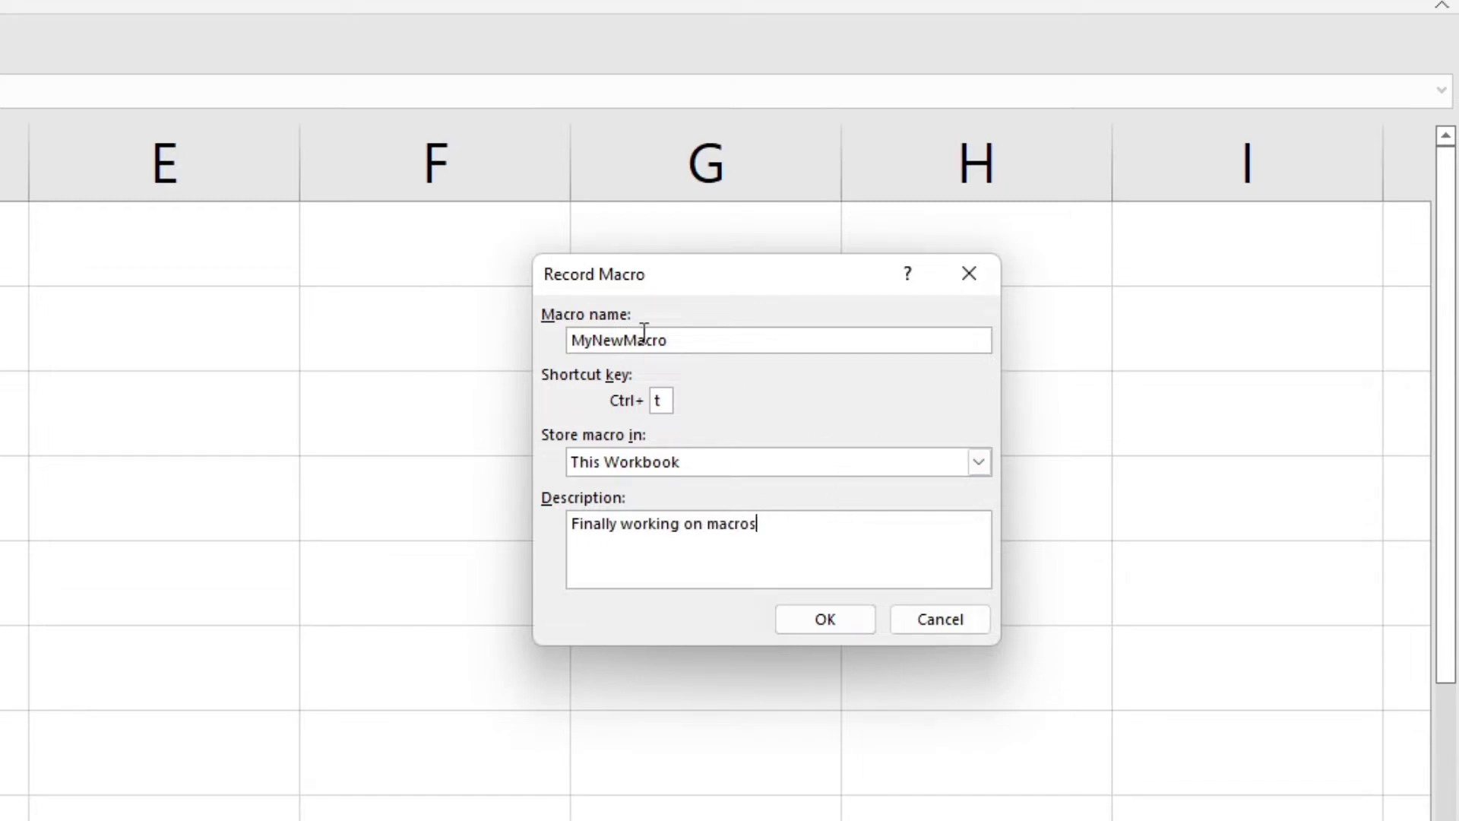
left_click(811, 618)
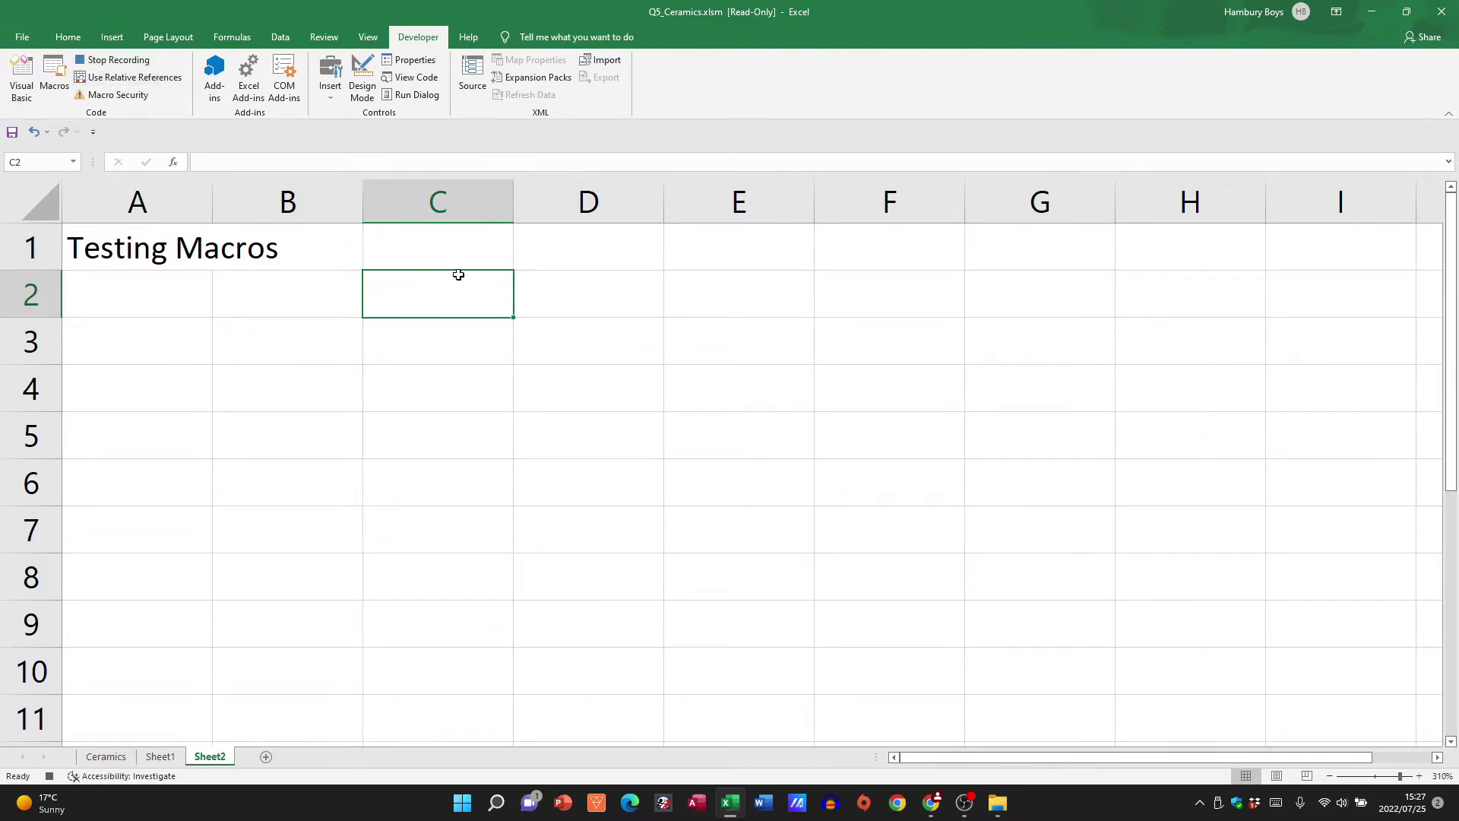
Make C2 bold, italic, size 18 Arial Black, then stop recording MyNewMacro
left_click(65, 40)
left_click(139, 88)
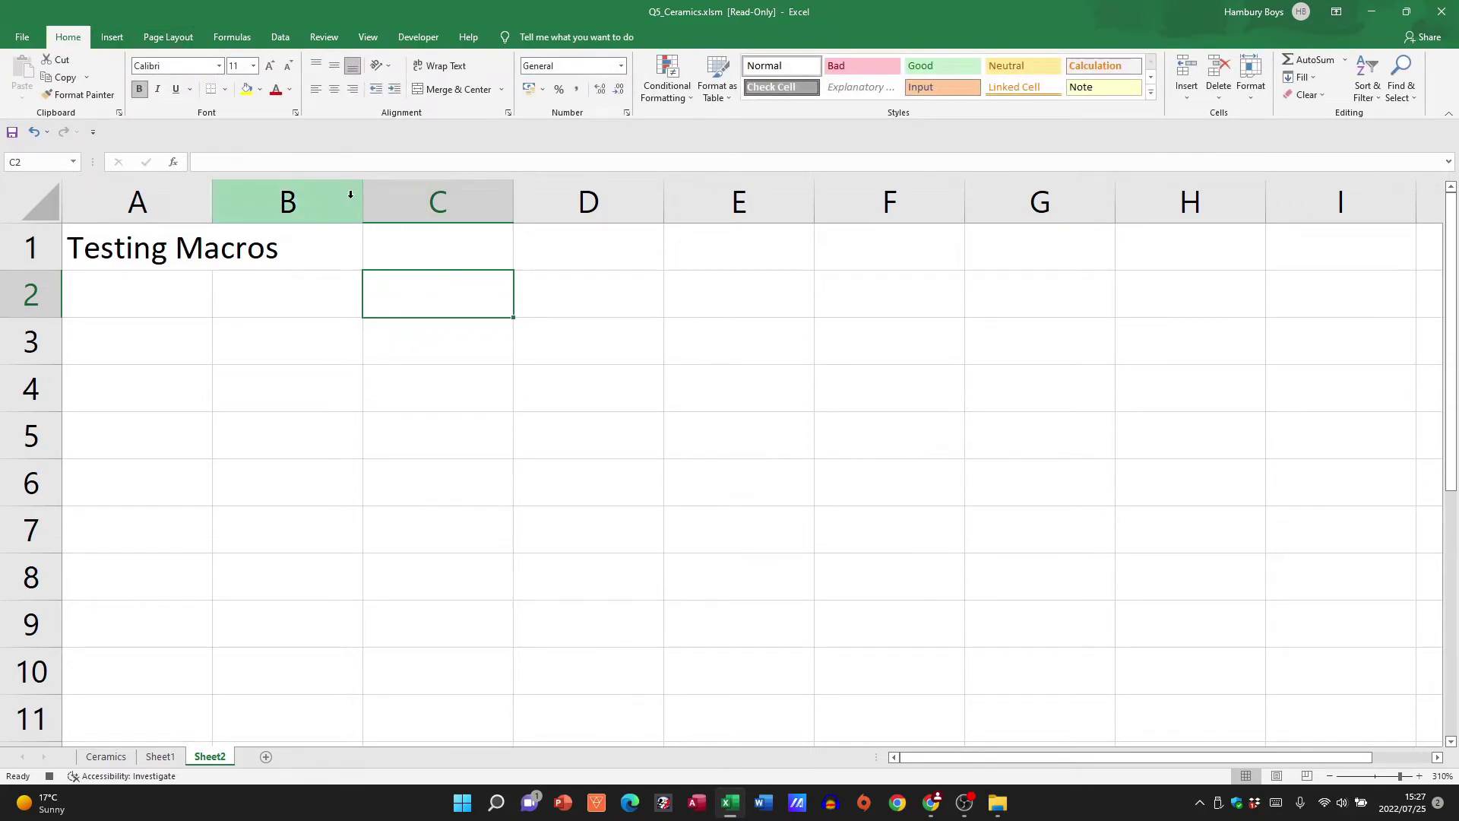
left_click(159, 89)
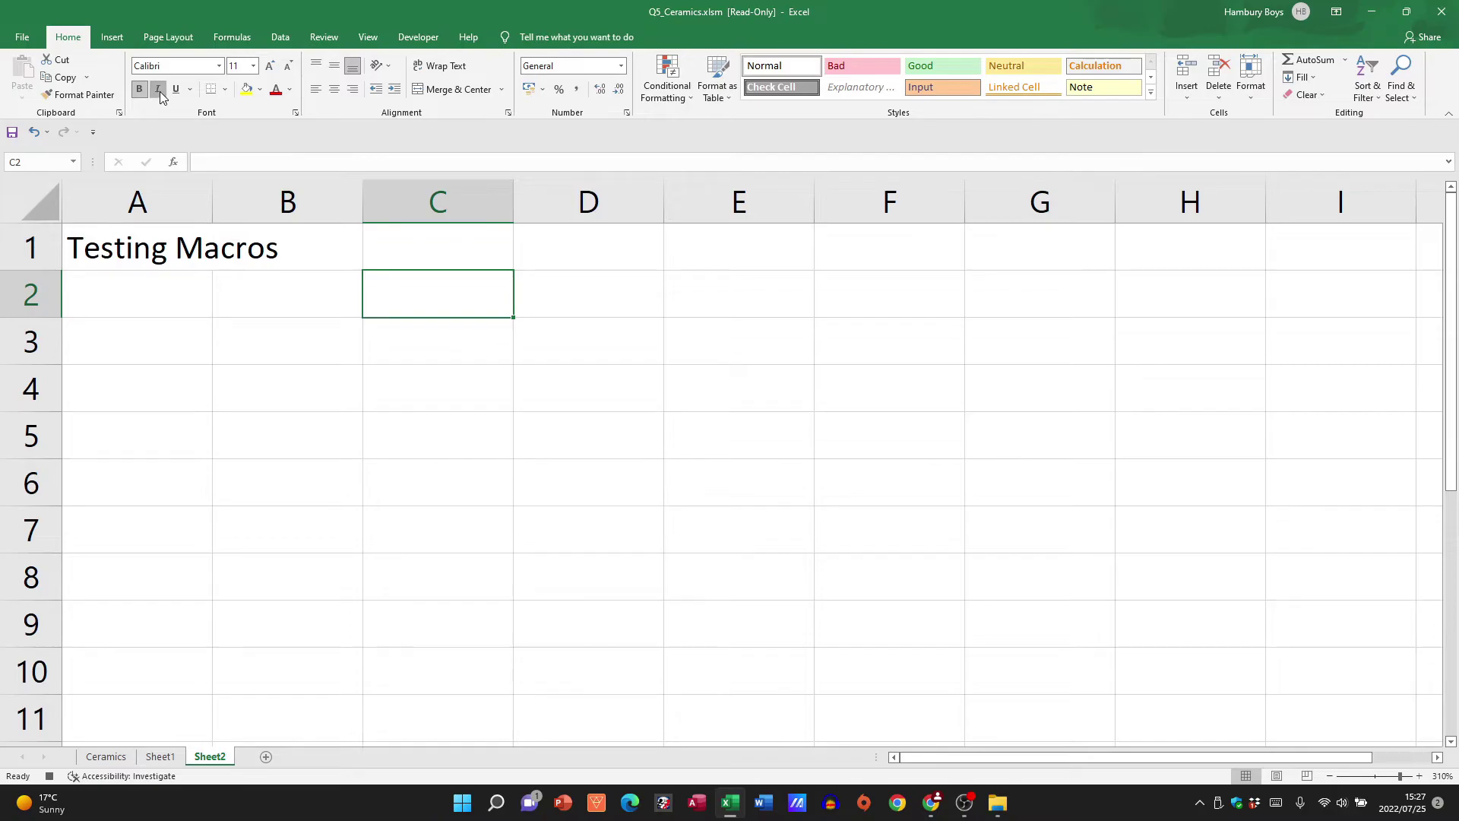
left_click(269, 65)
left_click(269, 64)
left_click(270, 65)
left_click(269, 64)
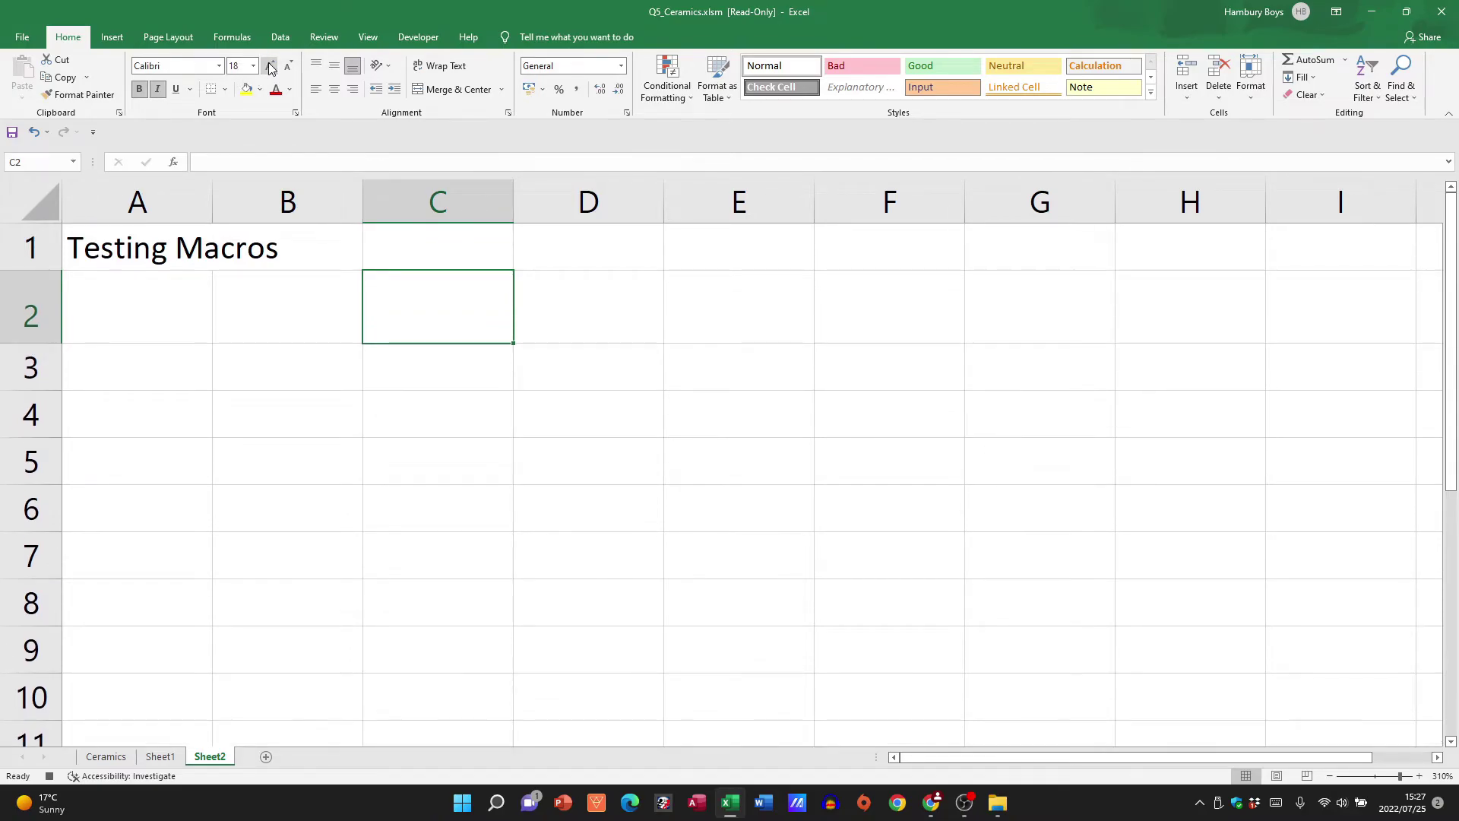
left_click(219, 65)
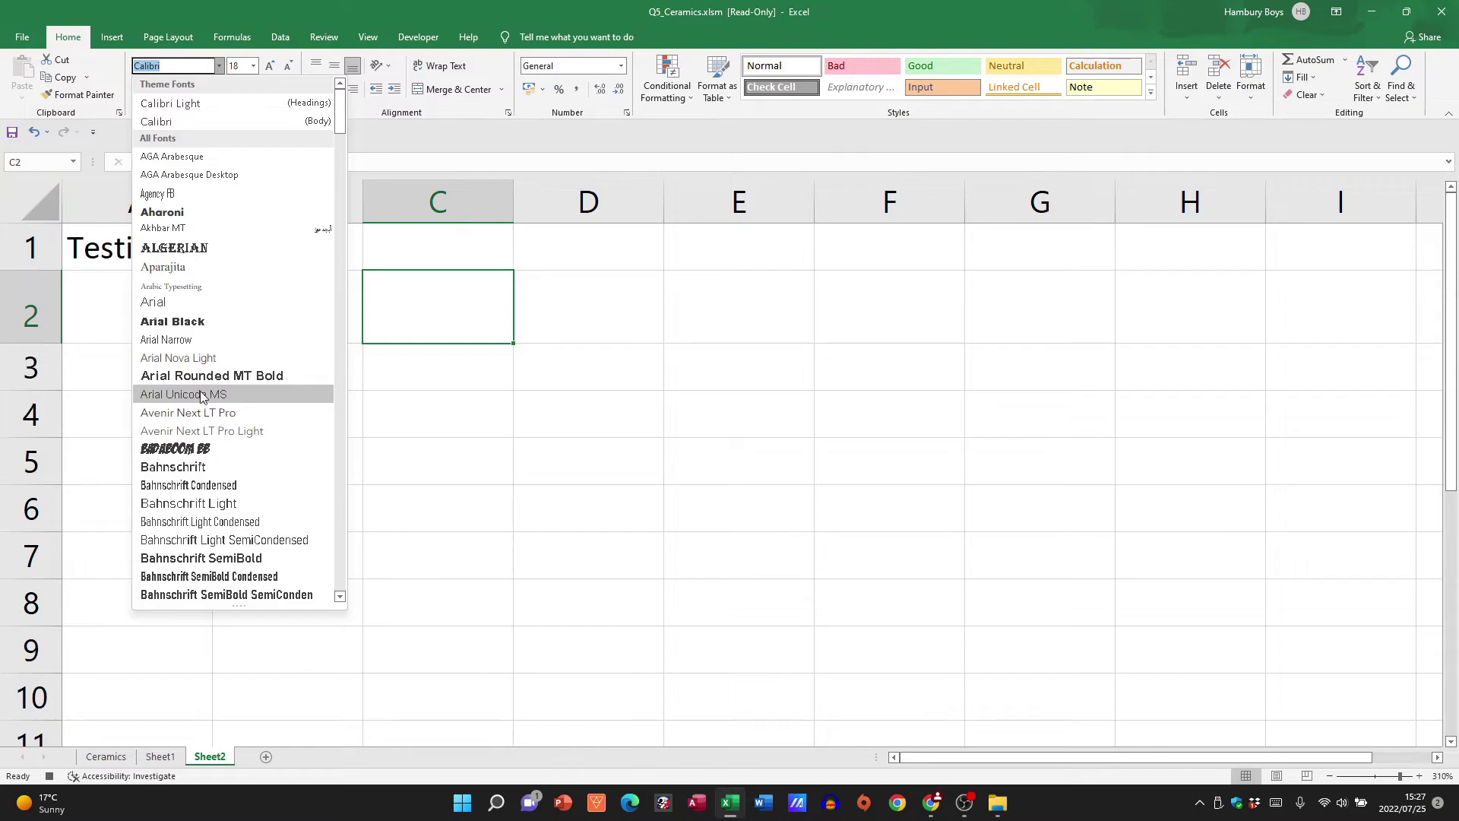
left_click(180, 322)
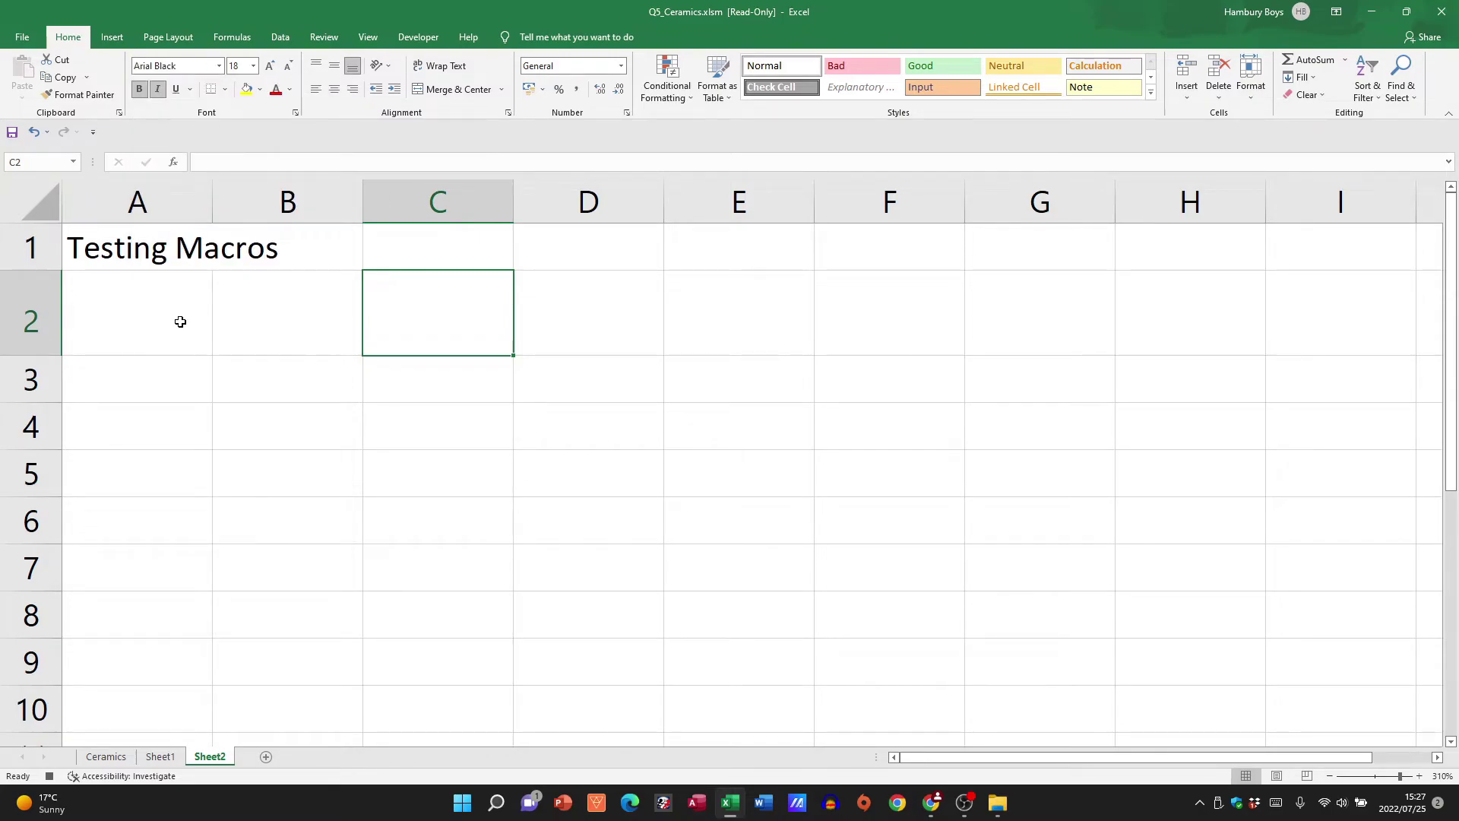
left_click(418, 38)
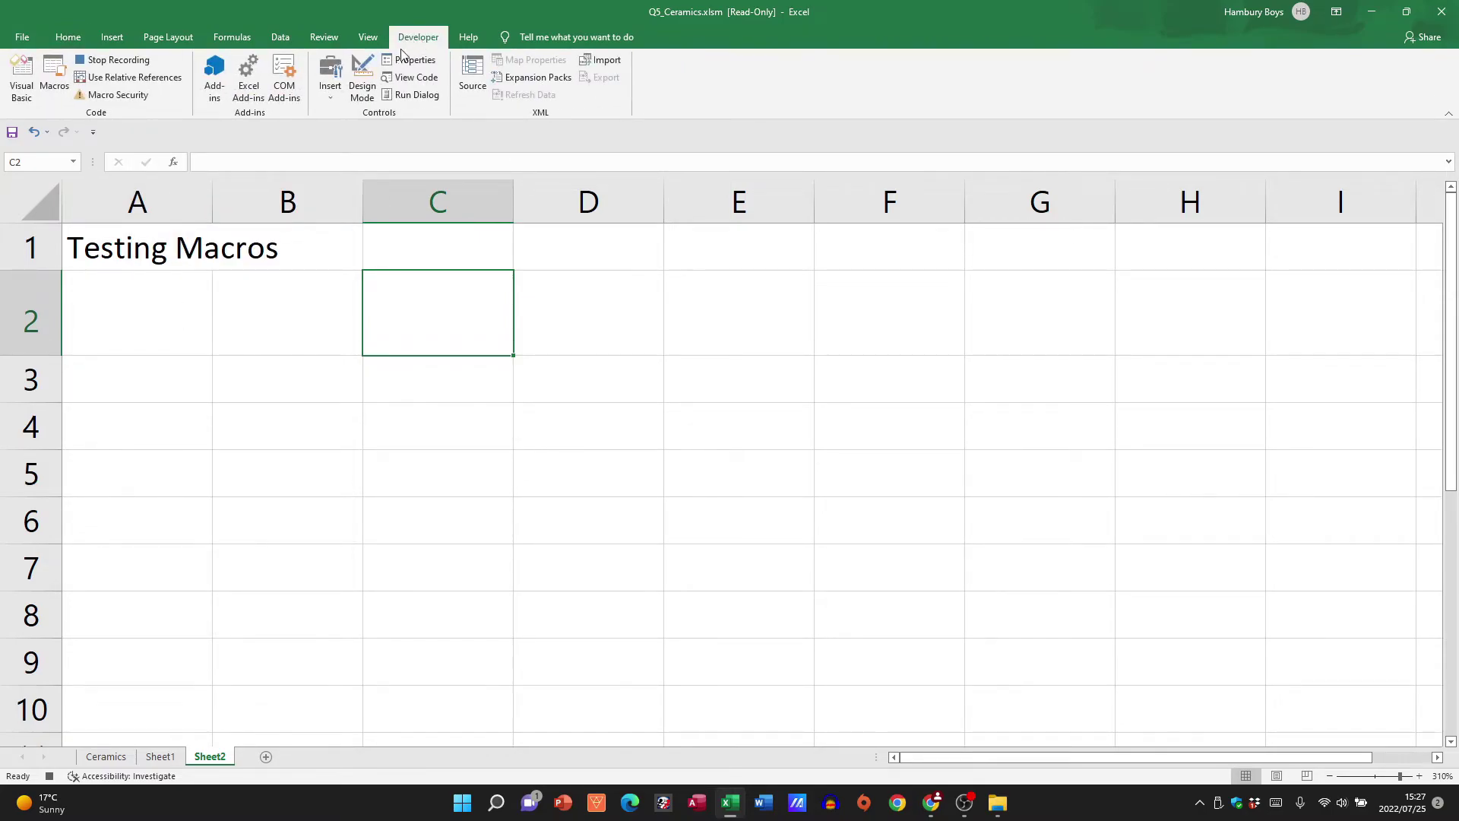
left_click(119, 61)
left_click(482, 259)
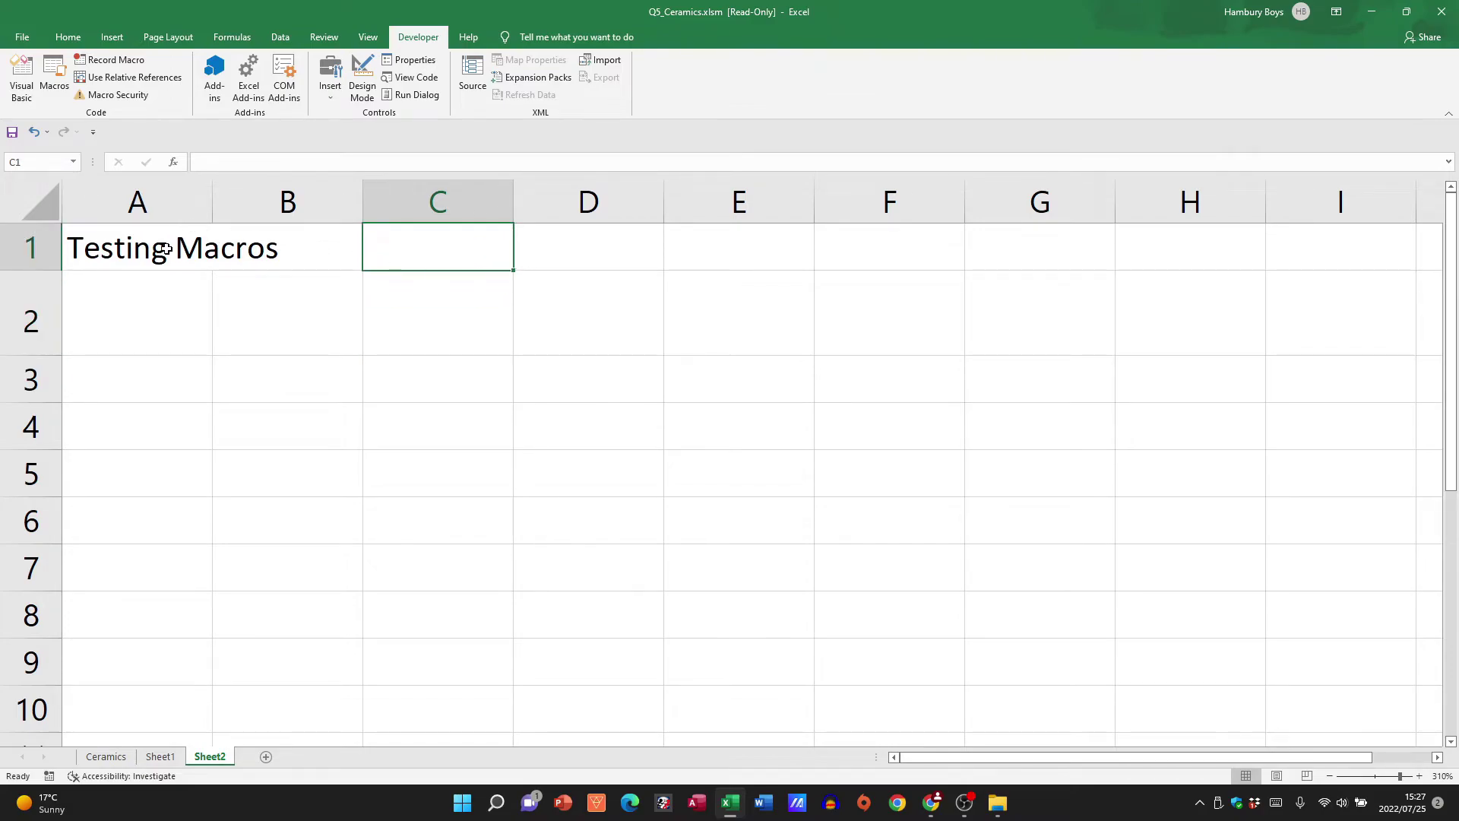
left_click(164, 249)
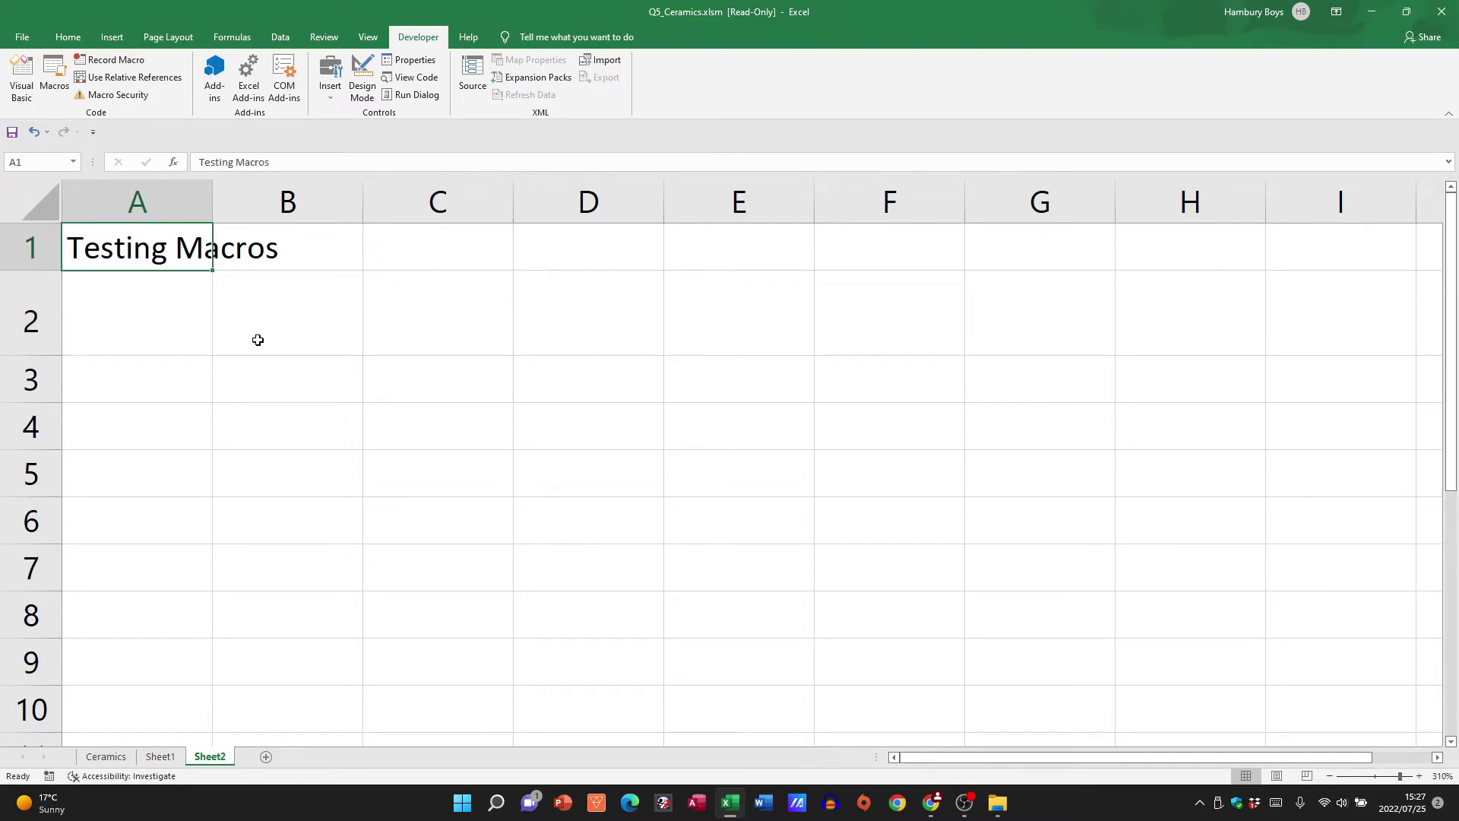
left_click(57, 76)
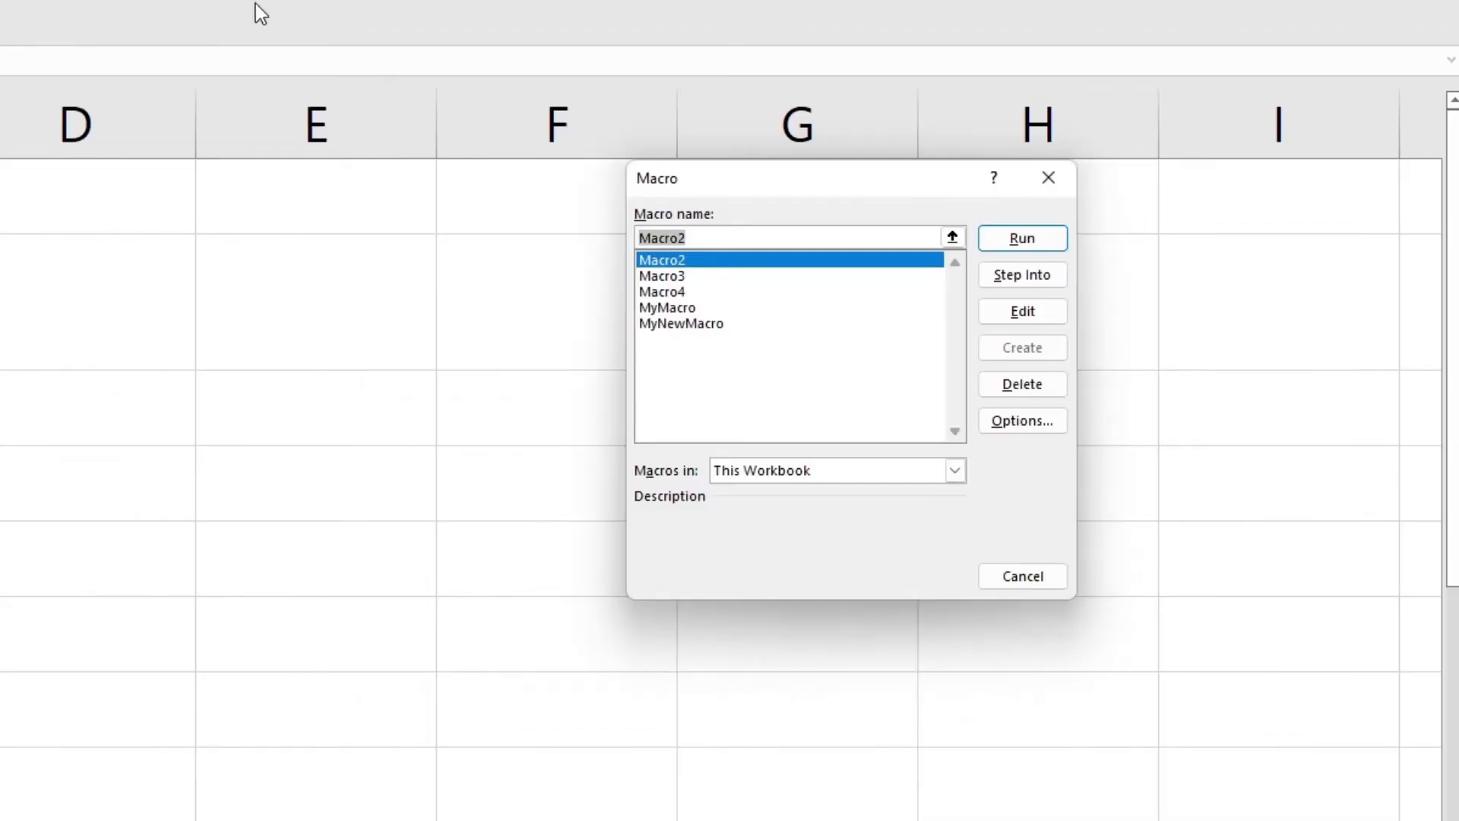
left_click(695, 325)
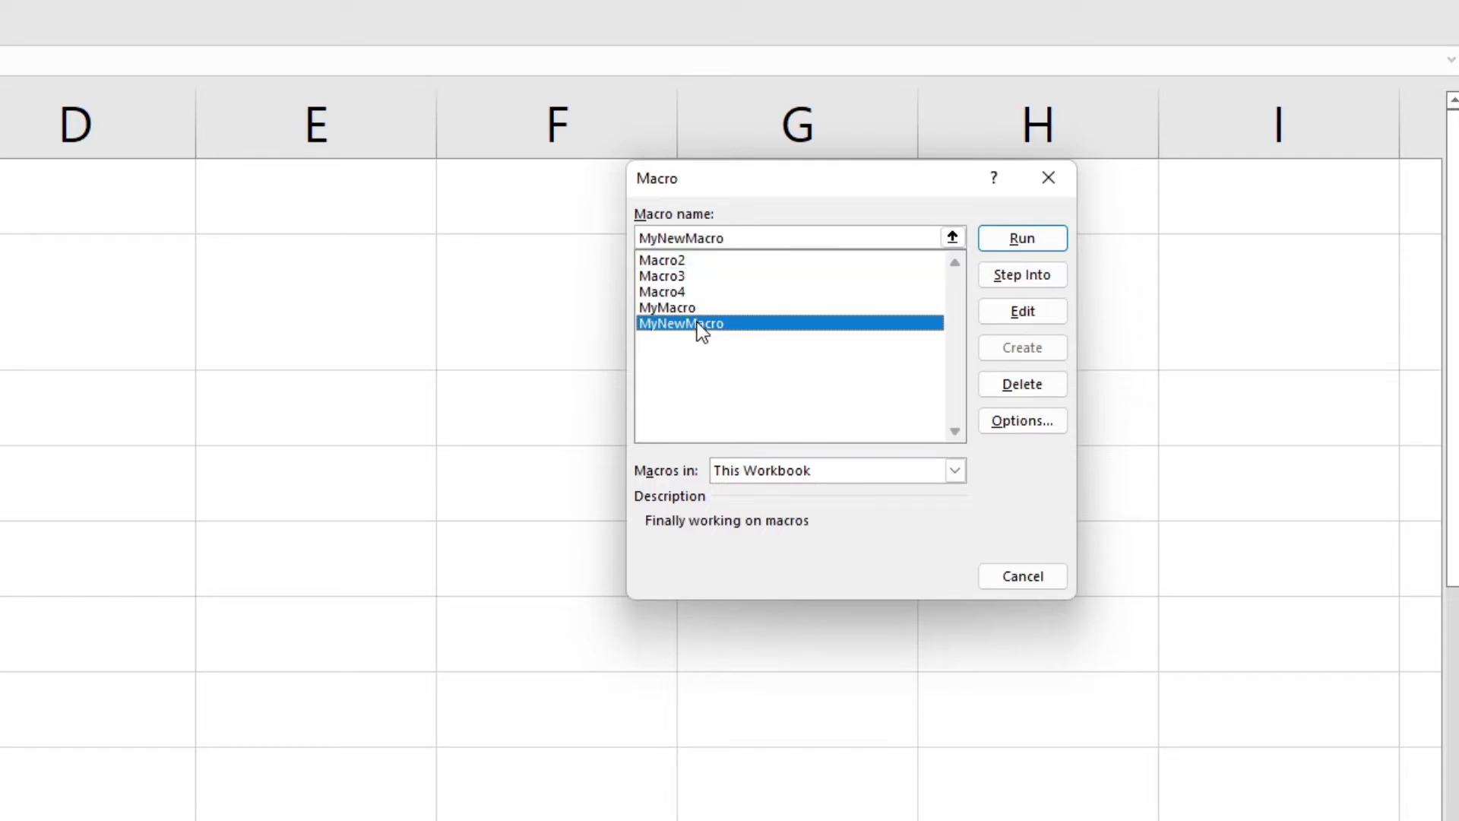
left_click(1020, 423)
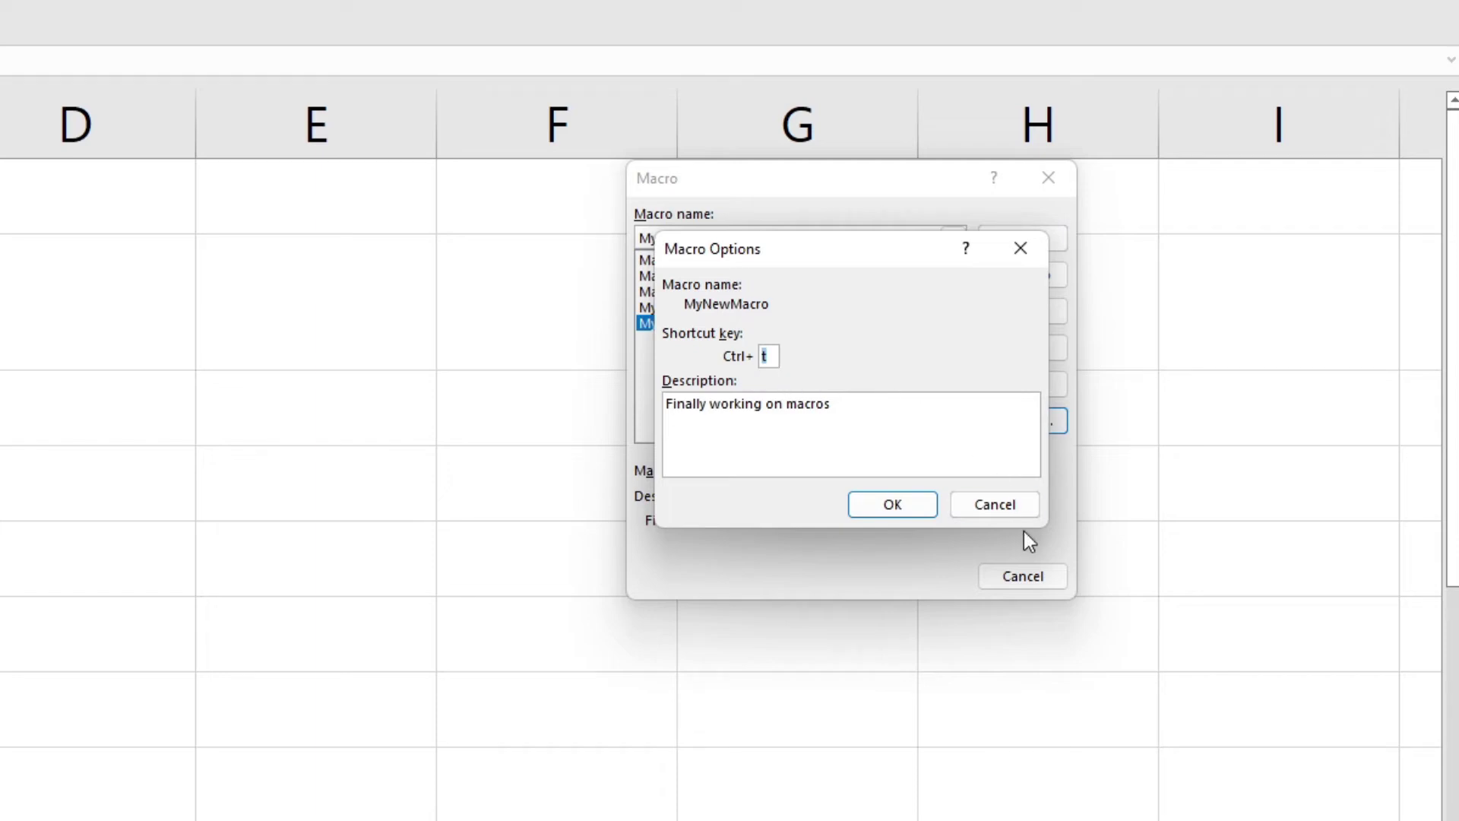
left_click(1007, 512)
left_click(1025, 580)
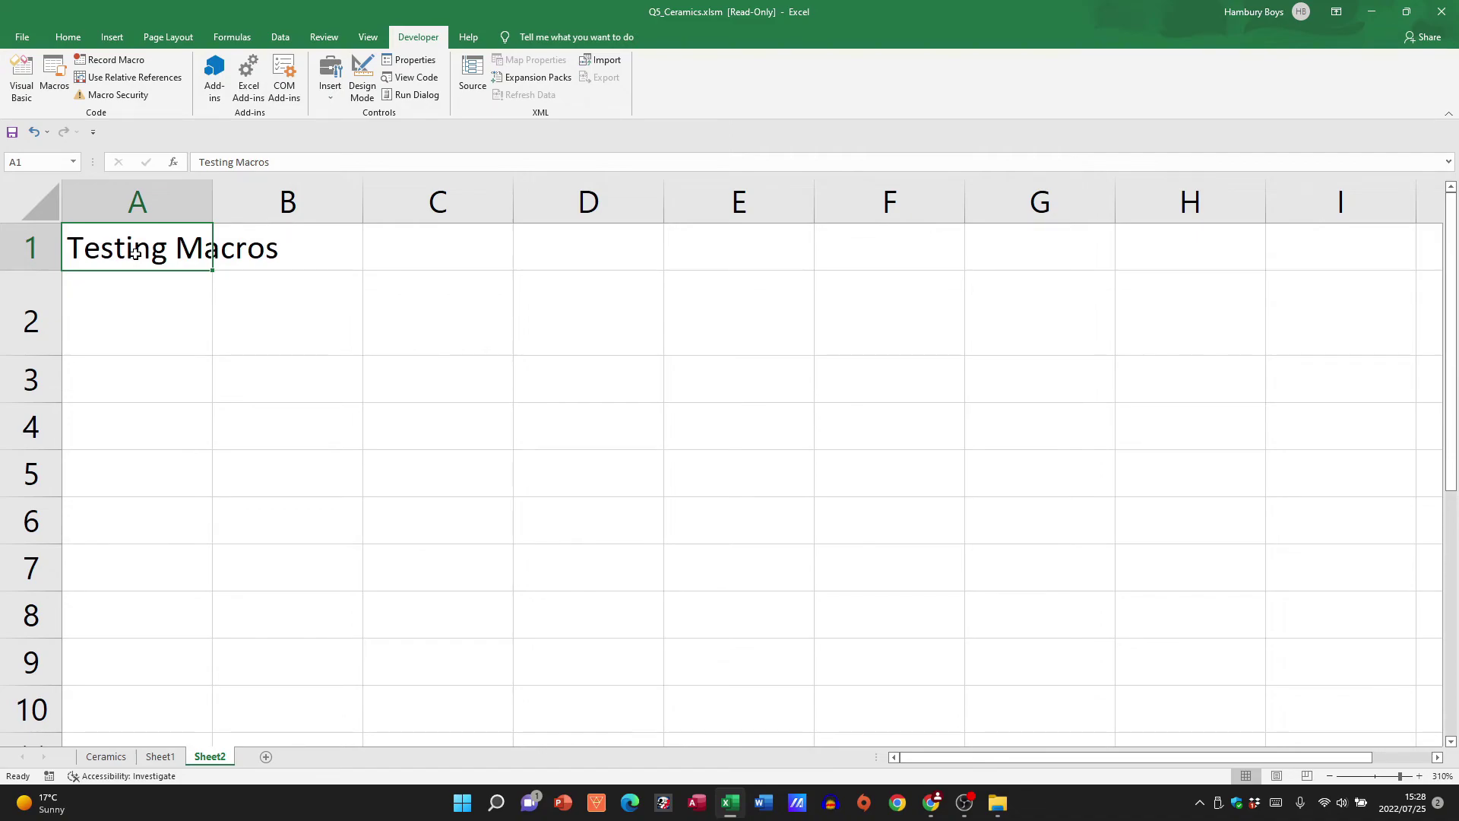
Run MyNewMacro on the Testing Macros cell with its Ctrl+Shift+T shortcut
key("ctrl+shift+t")
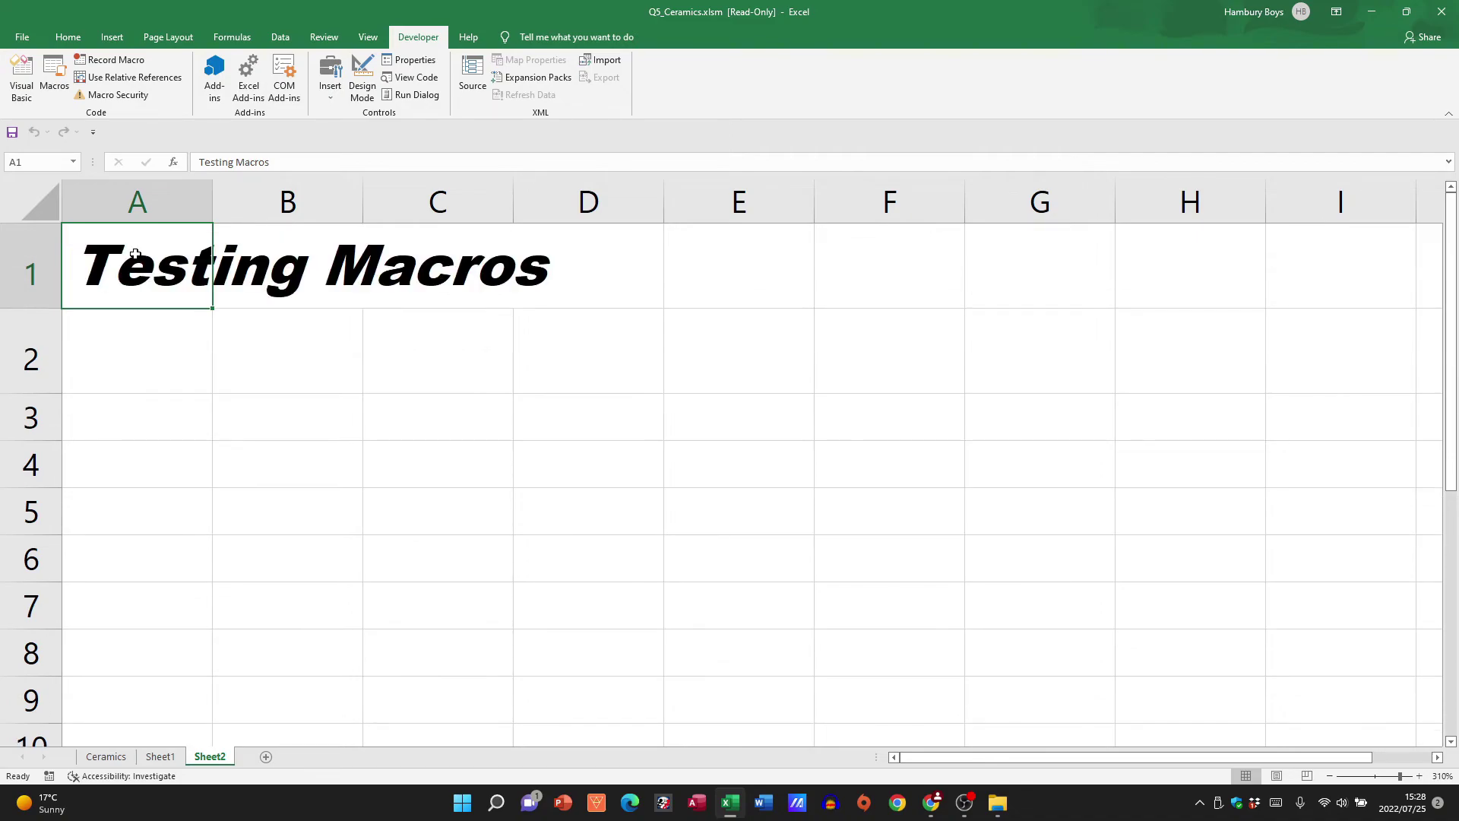